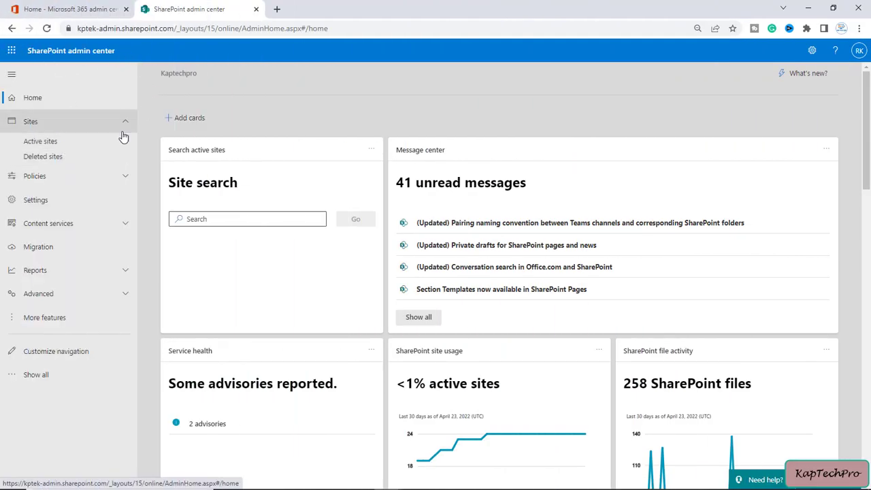
# - Open the TEST site's home page in a new tab, then view its details showing /sites/TEST
pyautogui.click(75, 142)
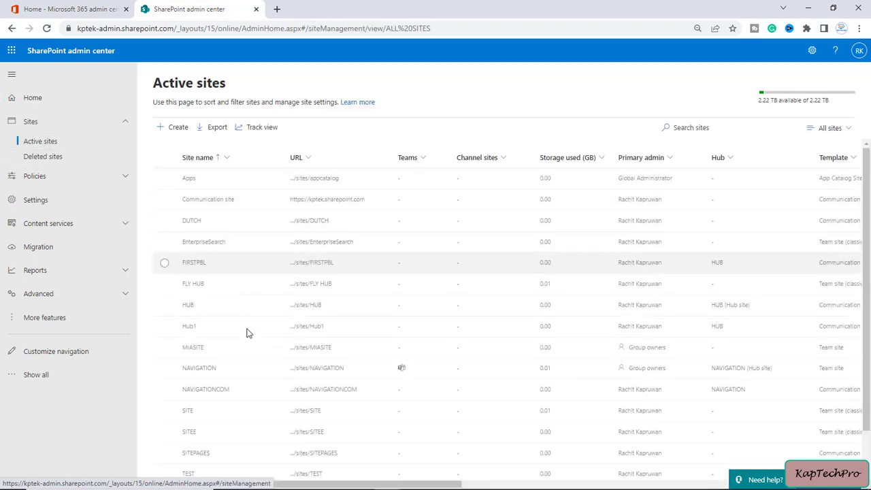
pyautogui.scroll(-1, 243, 373)
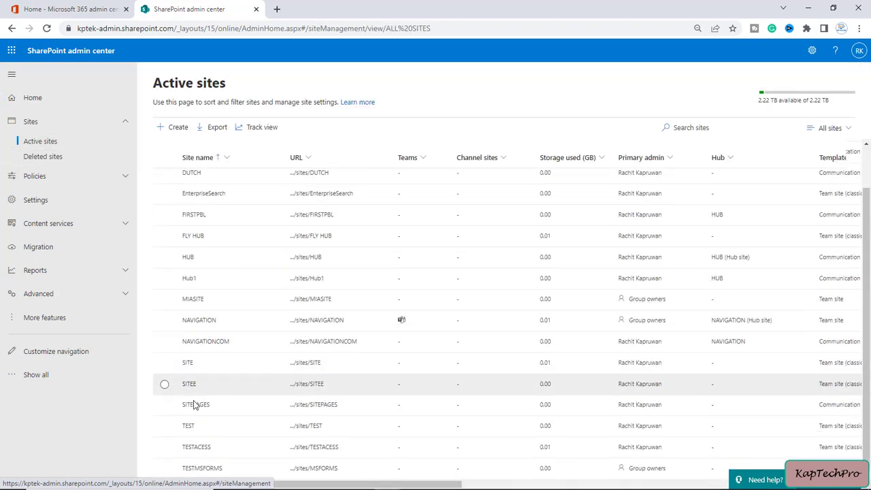
pyautogui.click(165, 426)
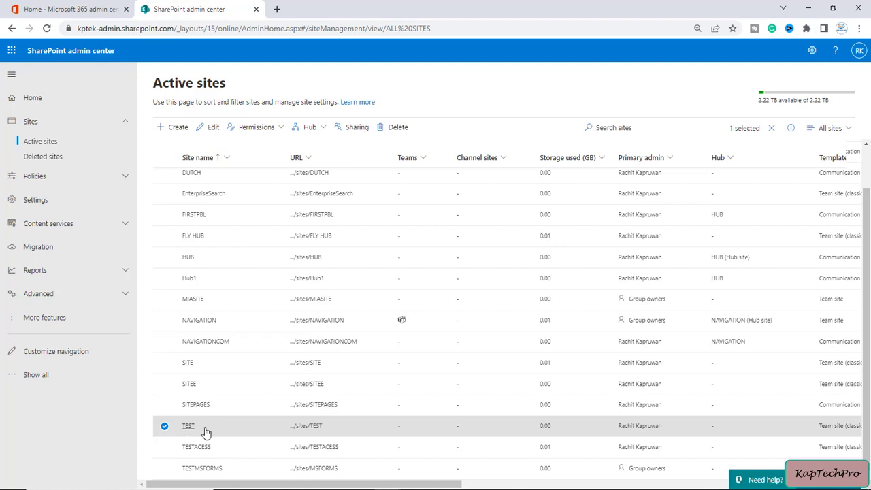
pyautogui.click(306, 431)
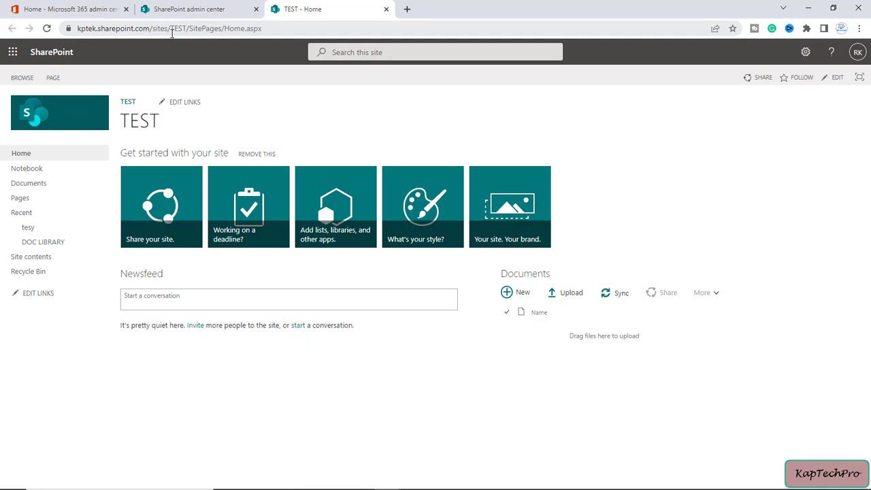
pyautogui.click(199, 10)
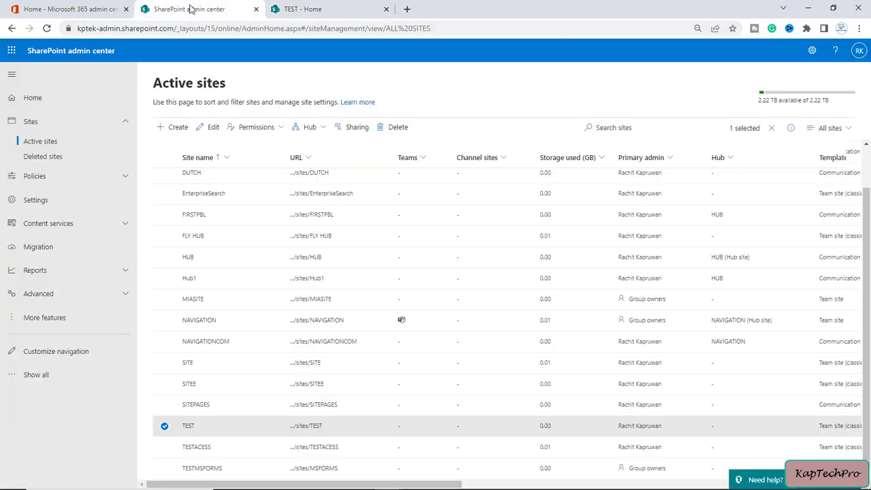
pyautogui.click(189, 425)
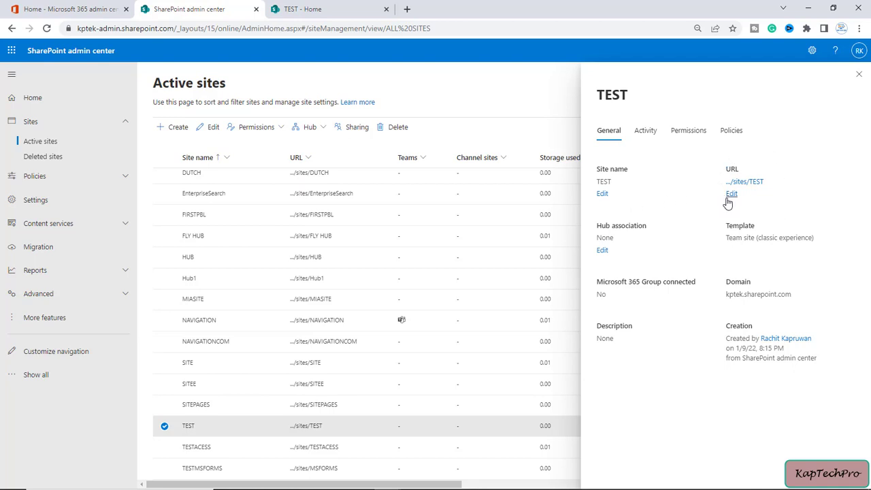
# - Close the TEST site details, review its table row, and start a Windows search
pyautogui.click(859, 75)
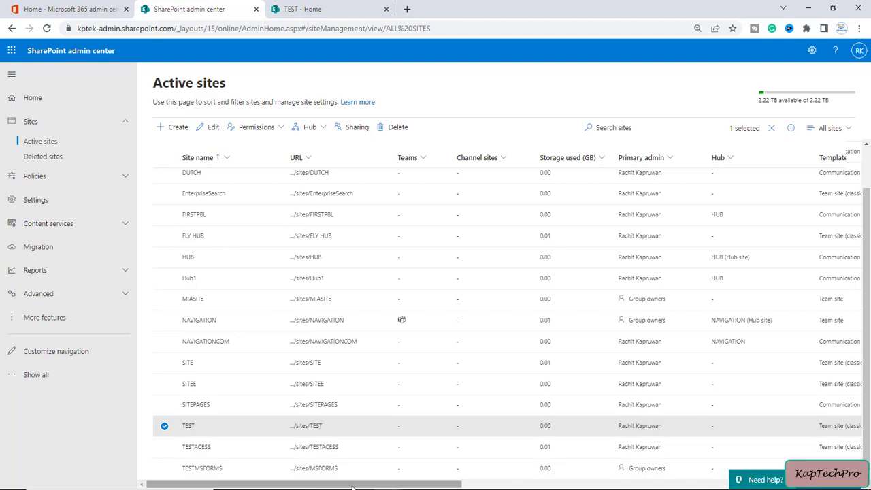
pyautogui.moveTo(456, 484); pyautogui.dragTo(504, 484)
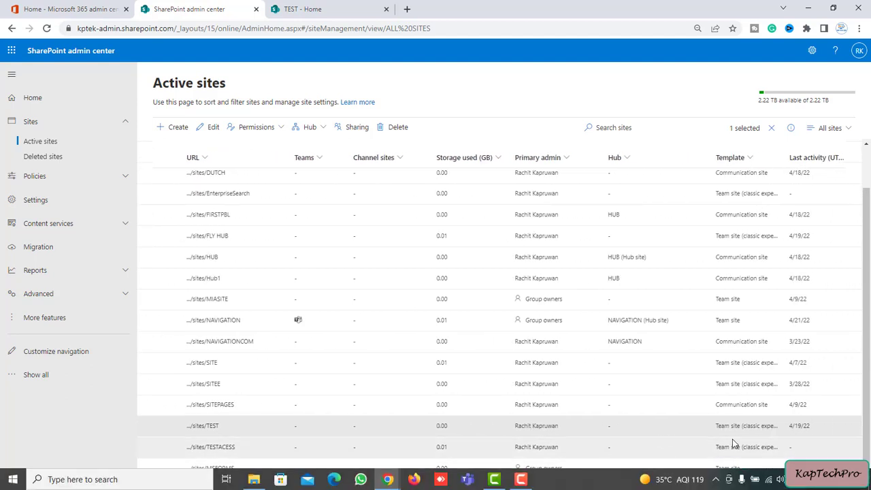
pyautogui.hscroll(-3, 189, 429)
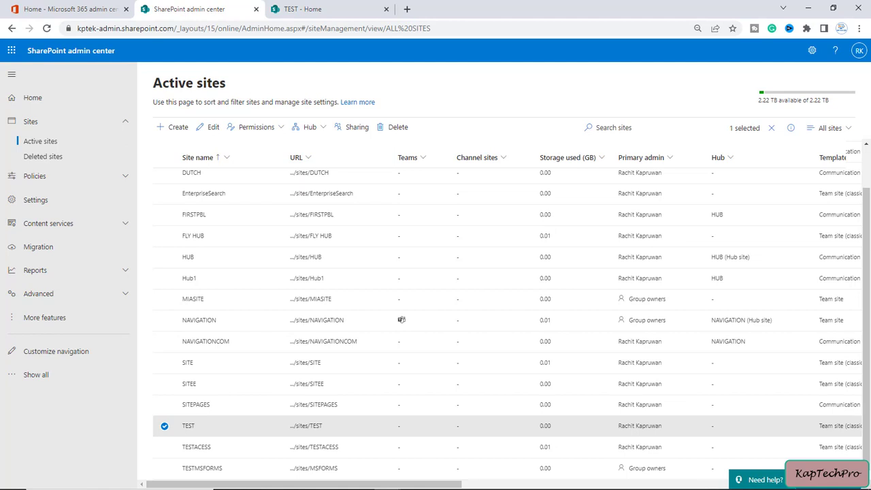
pyautogui.click(84, 487)
# - Launch Windows PowerShell as administrator and run connect-SPOService
pyautogui.write('powe')
pyautogui.rightClick(145, 230)
pyautogui.click(204, 246)
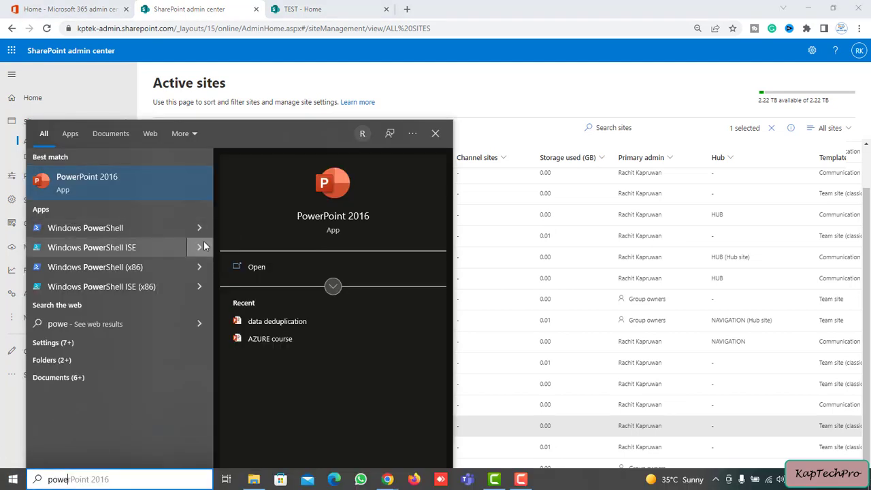
pyautogui.scroll(5, 191, 281)
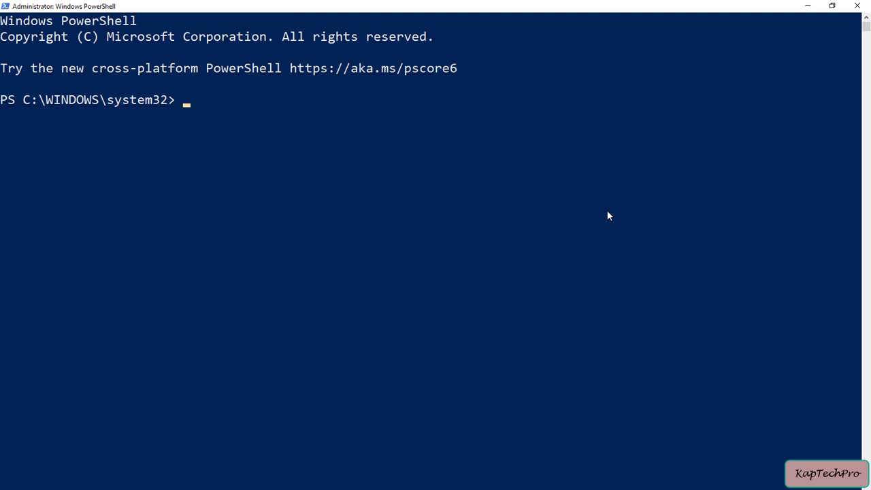
pyautogui.write('connect-SPOService')
pyautogui.press('Return')
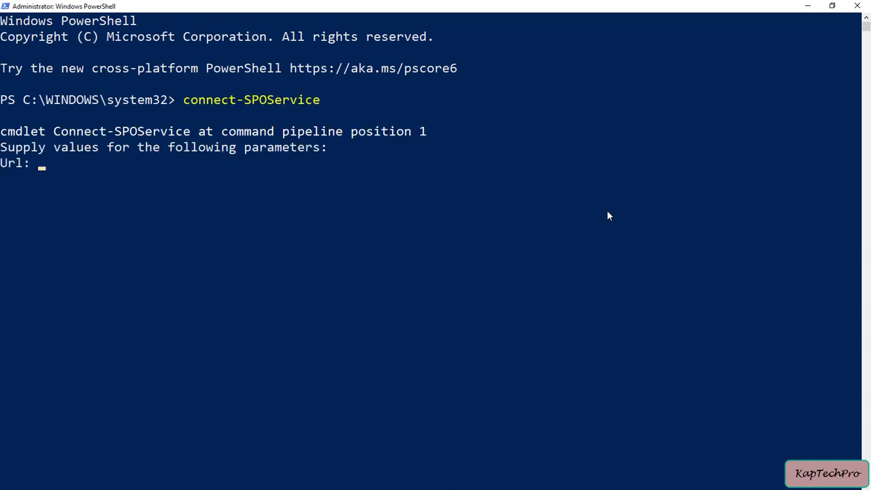
pyautogui.hotkey('alt', 'Tab')
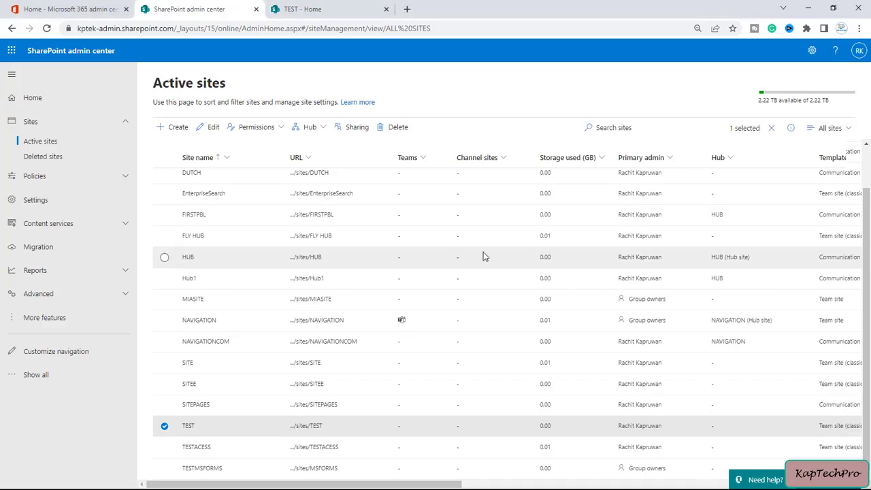
pyautogui.click(80, 30)
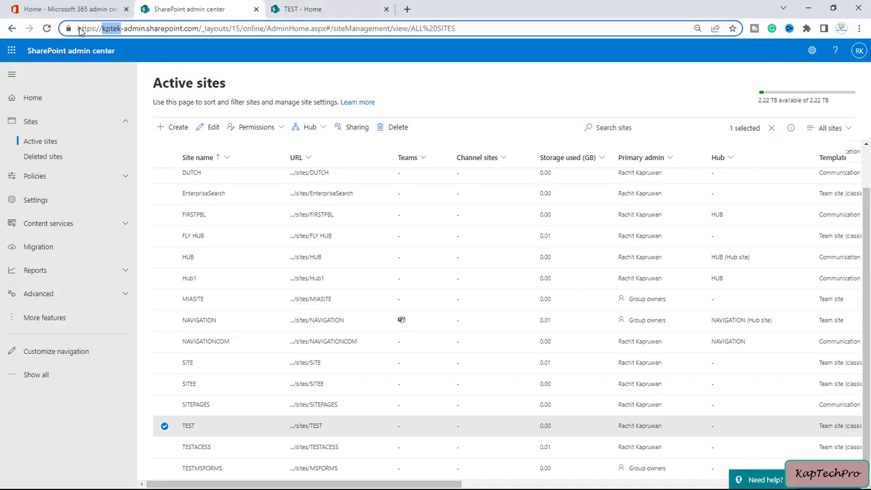
pyautogui.moveTo(80, 30); pyautogui.dragTo(195, 31)
pyautogui.hotkey('ctrl', 'c')
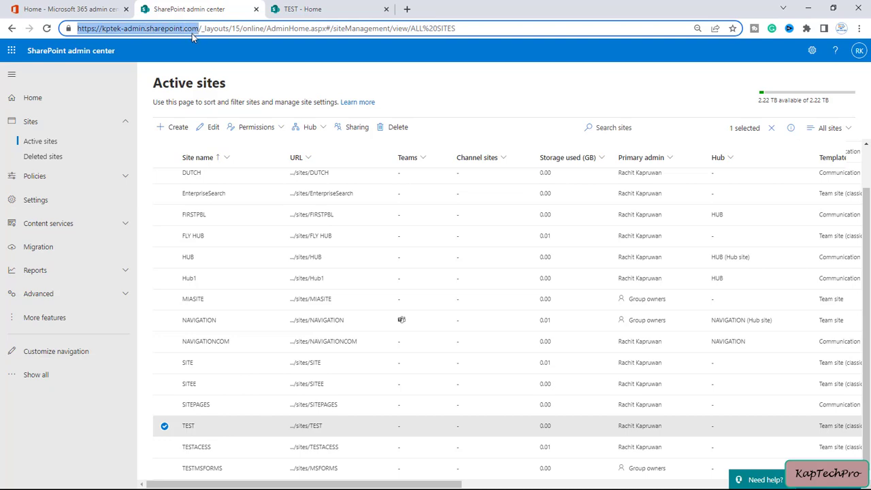
pyautogui.hotkey('alt', 'Tab')
pyautogui.rightClick(164, 178)
pyautogui.press('Return')
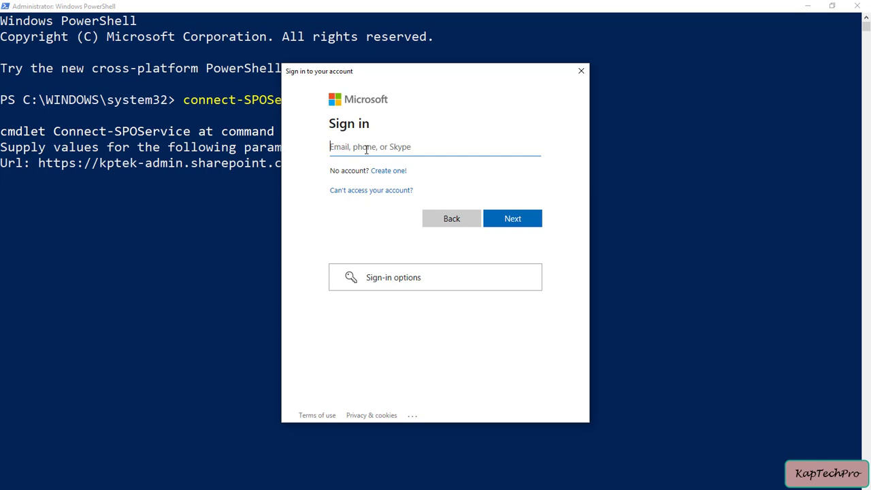
# - Sign in with the admin account's e-mail and password
pyautogui.hotkey('ctrl', 'v')
pyautogui.click(515, 218)
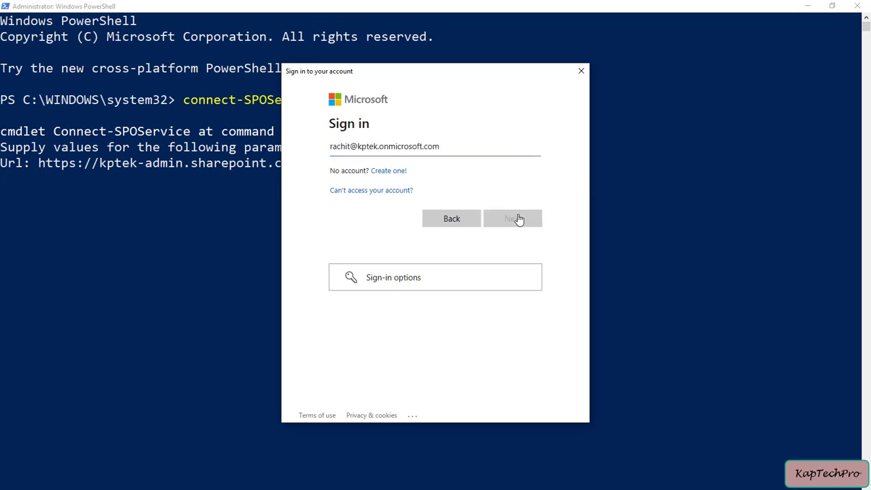
pyautogui.write('•••')
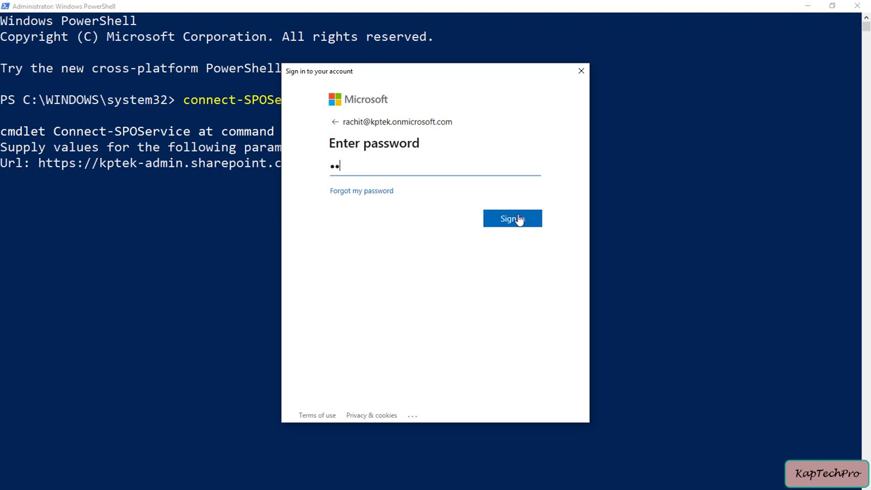
pyautogui.write('•')
pyautogui.click(517, 219)
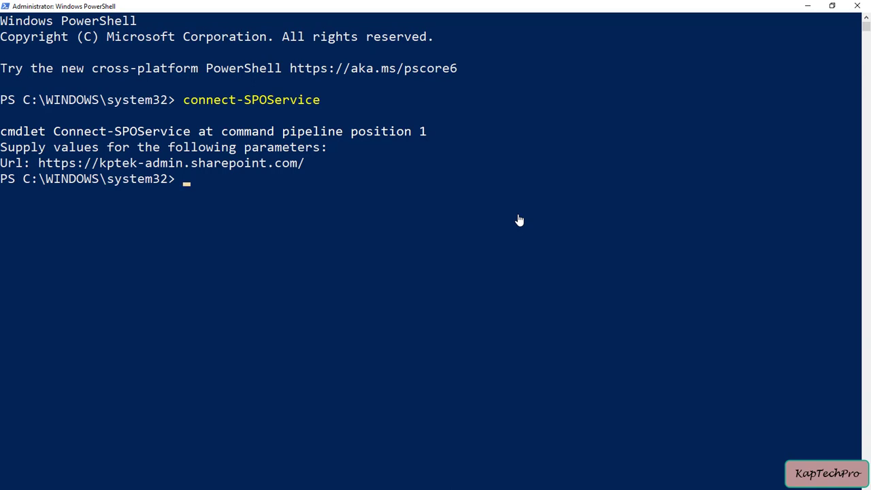
# - Type Start-SPOSiteRename -Identity with the TEST site address copied from the browser
pyautogui.write('Sa')
pyautogui.press('BackSpace')
pyautogui.write('tart-SPOSiteRename ')
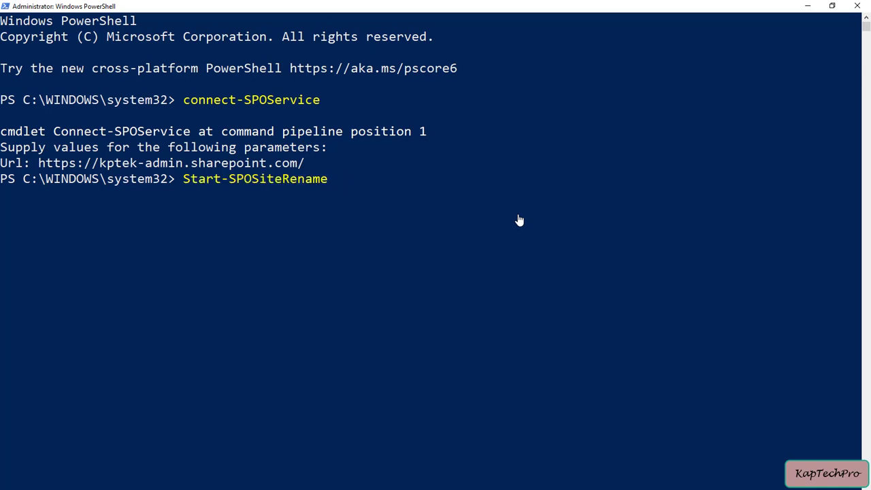
pyautogui.write('-')
pyautogui.press('Tab')
pyautogui.hotkey('alt', 'Tab')
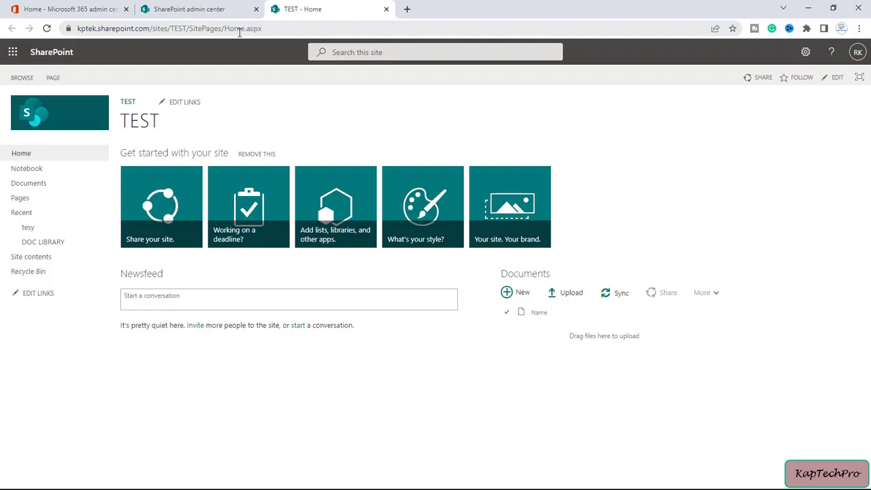
pyautogui.moveTo(214, 29); pyautogui.dragTo(75, 29)
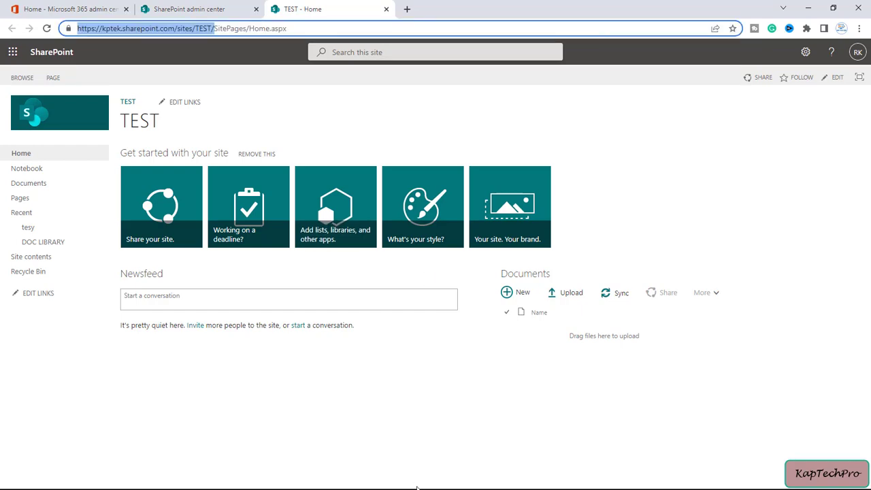
pyautogui.hotkey('ctrl', 'c')
pyautogui.click(807, 8)
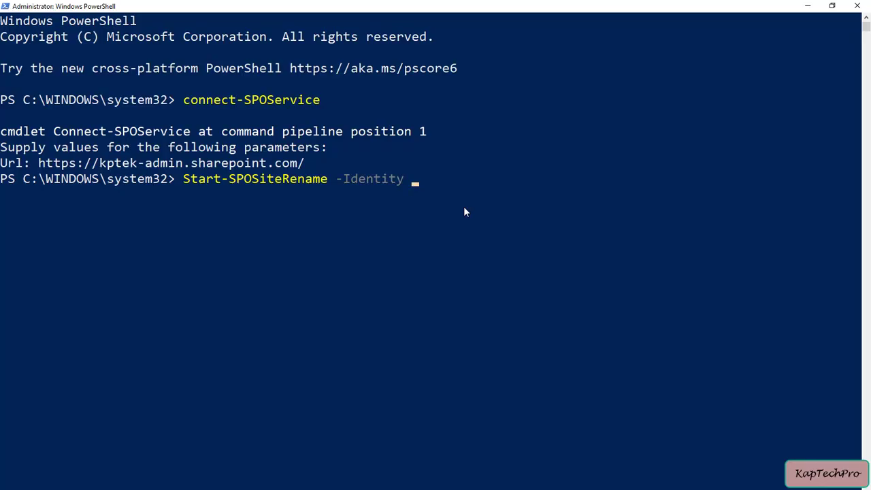
pyautogui.rightClick(464, 206)
pyautogui.write('-NewSiteUrl')
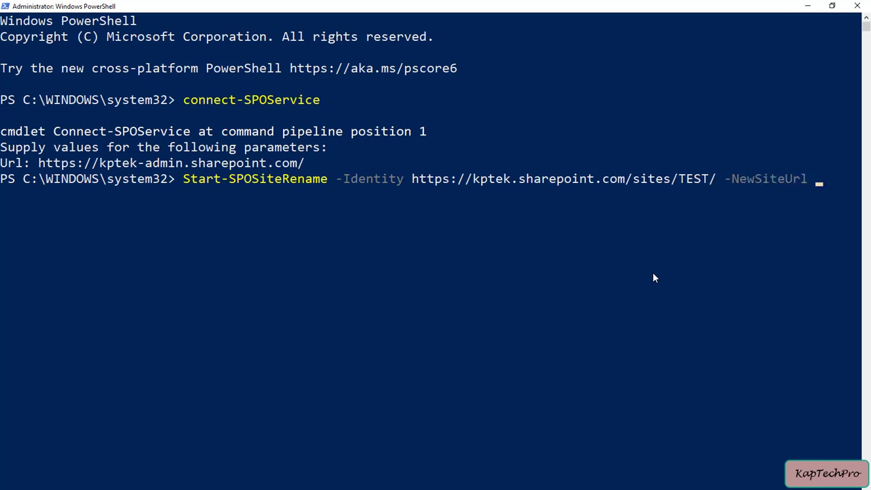
pyautogui.rightClick(599, 220)
pyautogui.press('Left')
pyautogui.press('BackSpace')
pyautogui.press('BackSpace')
pyautogui.press('BackSpace')
pyautogui.press('BackSpace')
pyautogui.write('Final')
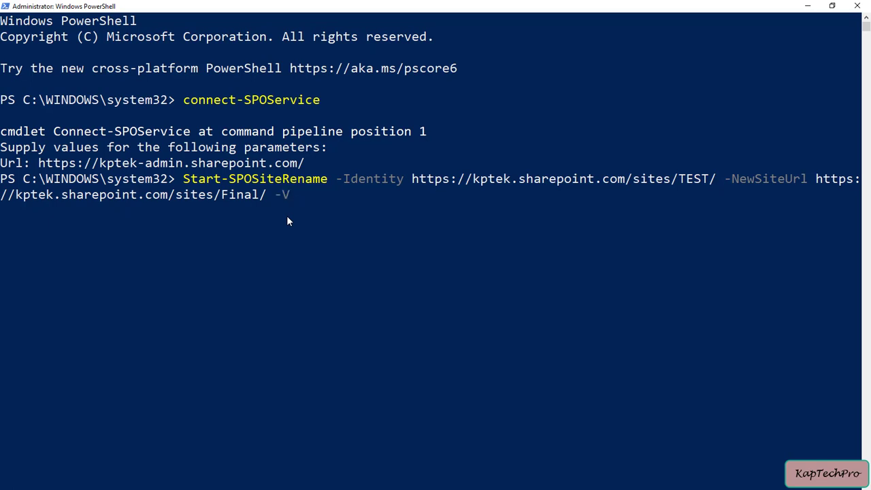
pyautogui.press('Tab')
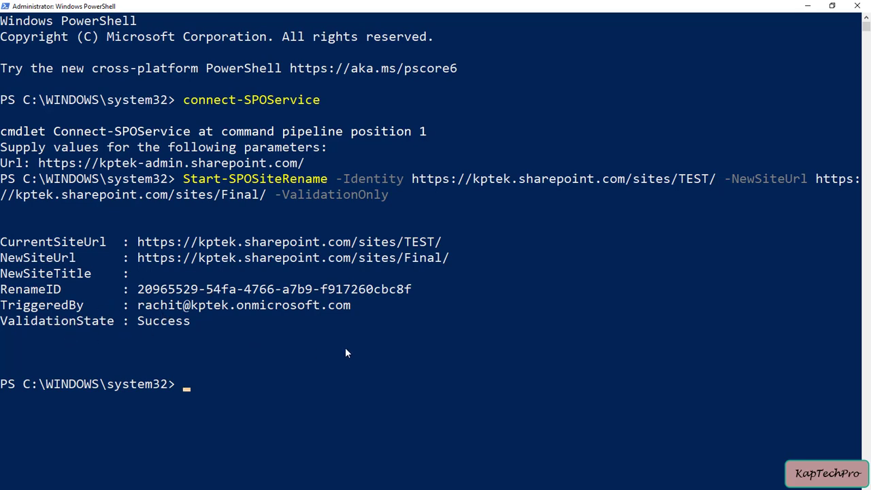
# - Rerun the rename command without -ValidationOnly and confirm with A (Yes to All)
pyautogui.scroll(-1, 344, 366)
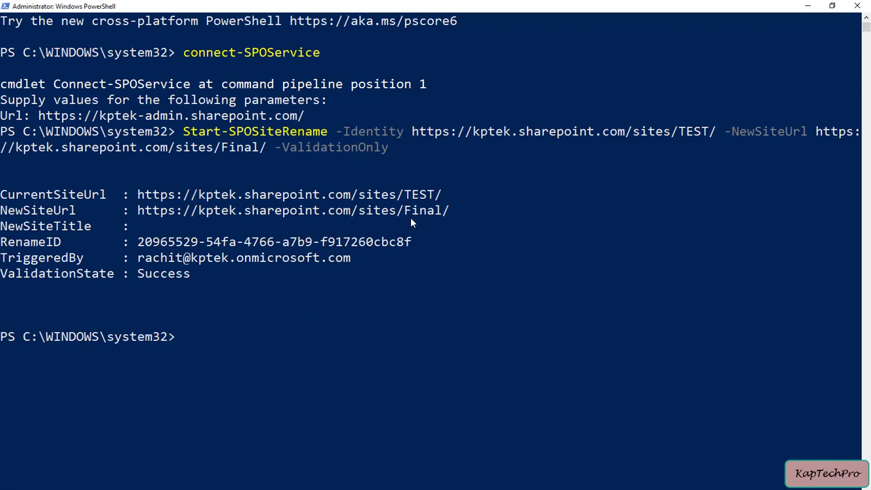
pyautogui.press('Up')
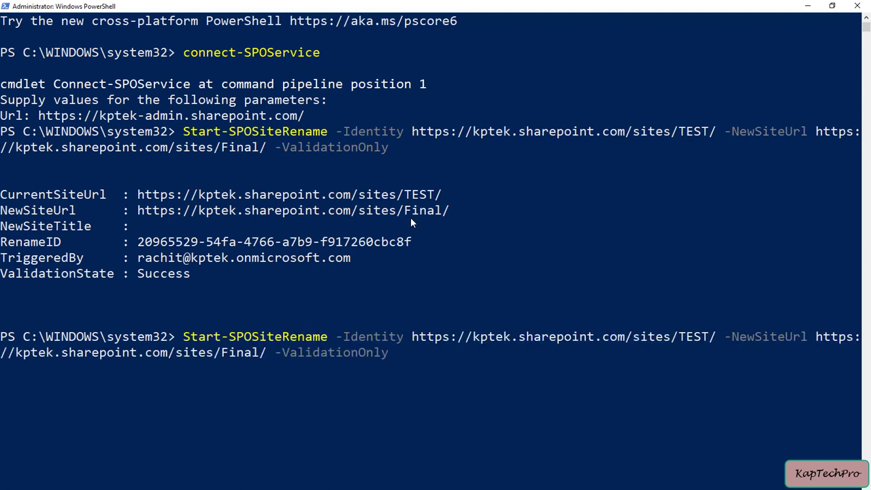
pyautogui.press('BackSpace')
pyautogui.press('BackSpace')
pyautogui.press('BackSpace')
pyautogui.press('BackSpace')
pyautogui.press('BackSpace')
pyautogui.press('BackSpace')
pyautogui.press('BackSpace')
pyautogui.press('BackSpace')
pyautogui.press('BackSpace')
pyautogui.press('BackSpace')
pyautogui.press('BackSpace')
pyautogui.press('BackSpace')
pyautogui.press('BackSpace')
pyautogui.press('BackSpace')
pyautogui.press('BackSpace')
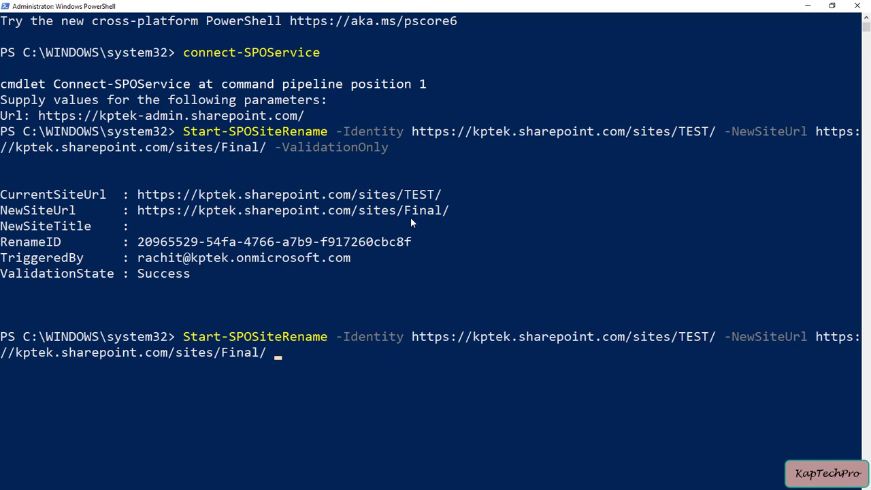
pyautogui.press('Return')
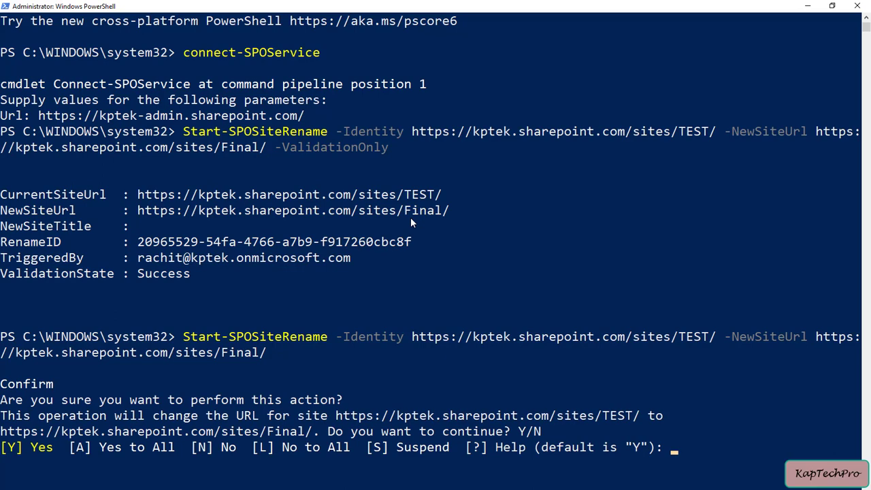
pyautogui.press('Return')
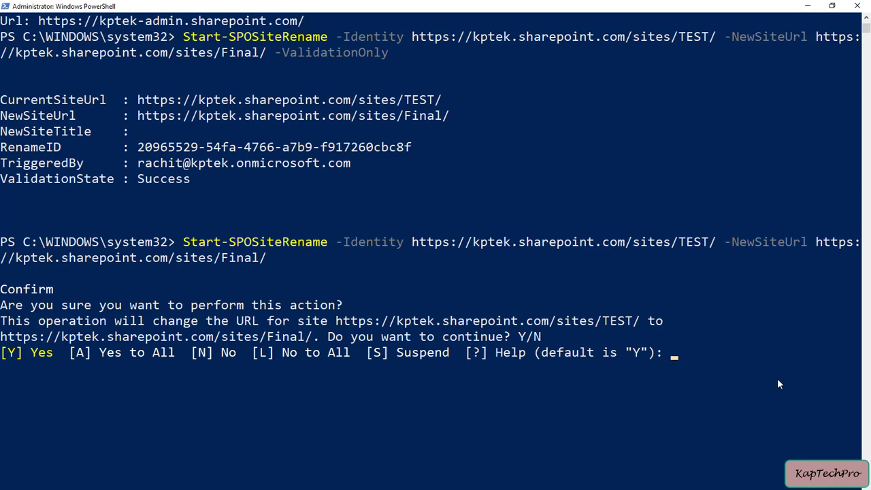
pyautogui.write('A')
pyautogui.press('Return')
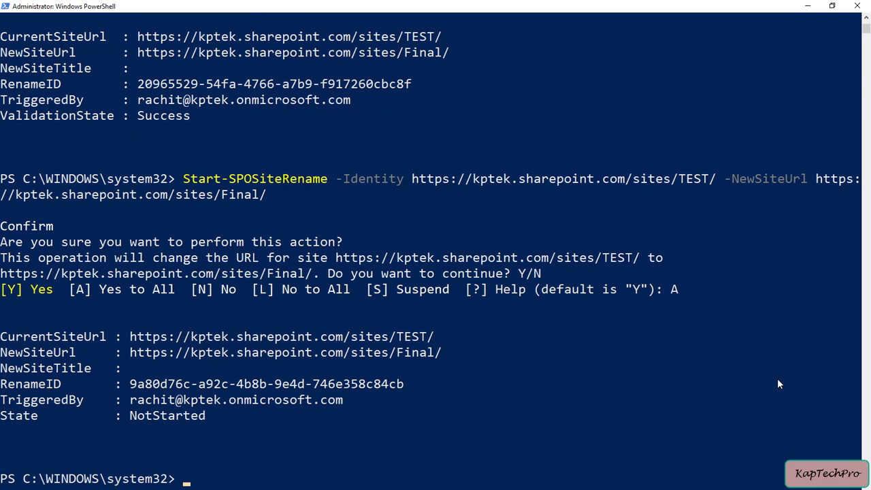
pyautogui.scroll(-2, 364, 443)
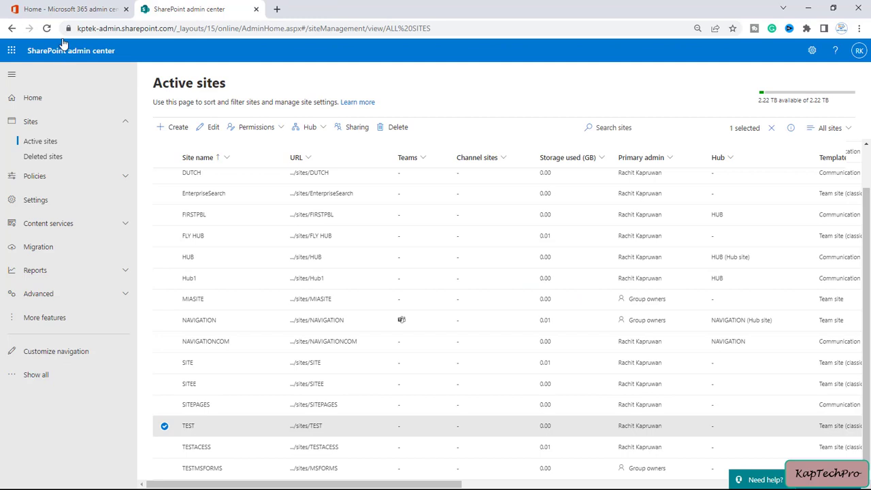
# - Refresh Active sites, open TEST at /sites/Final, and confirm /sites/test still opens it
pyautogui.click(47, 28)
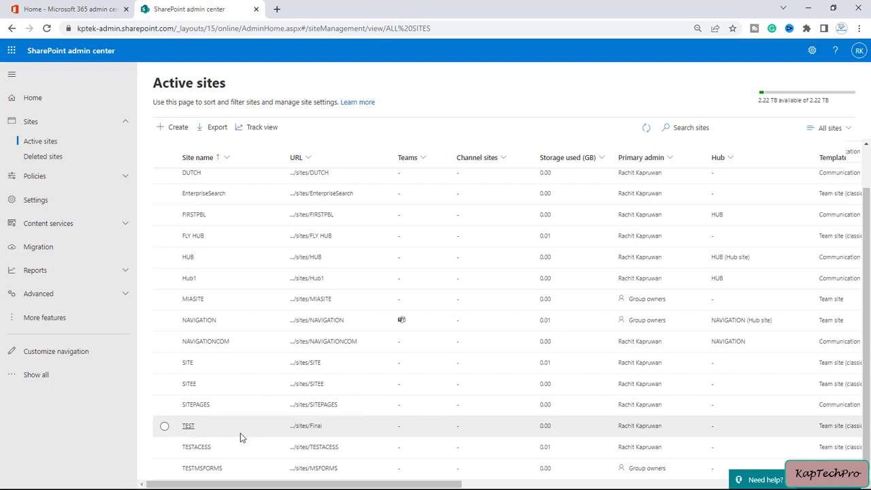
pyautogui.click(315, 428)
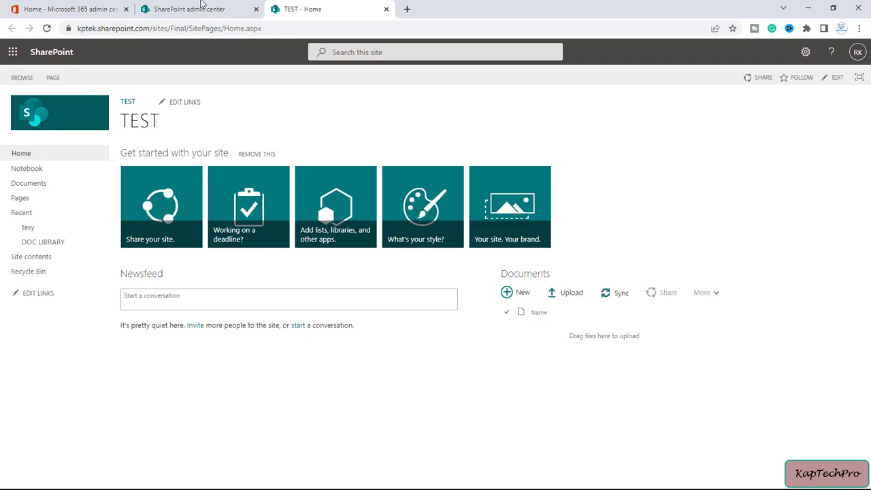
pyautogui.moveTo(178, 28); pyautogui.dragTo(297, 42)
pyautogui.press('BackSpace')
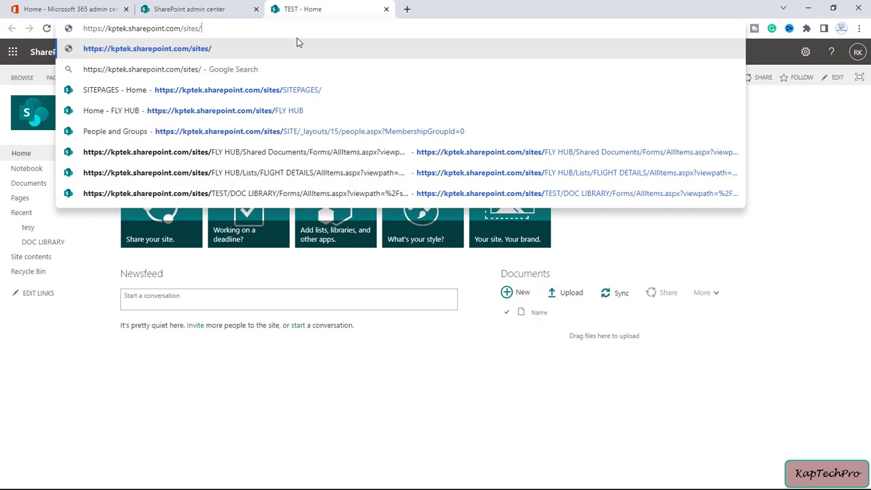
pyautogui.write('test')
pyautogui.press('Return')
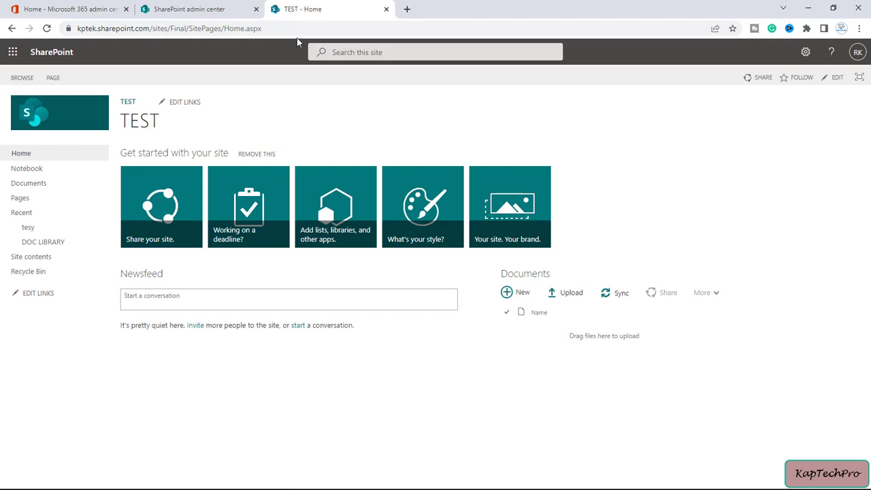
pyautogui.click(189, 9)
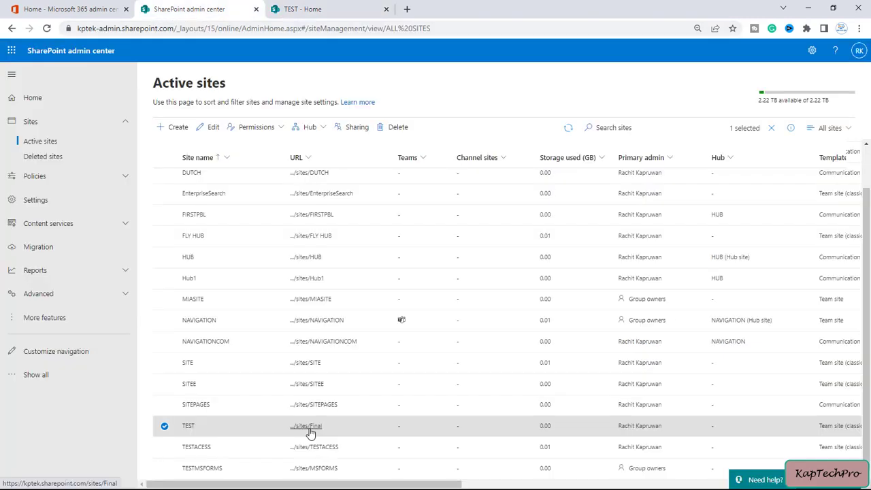